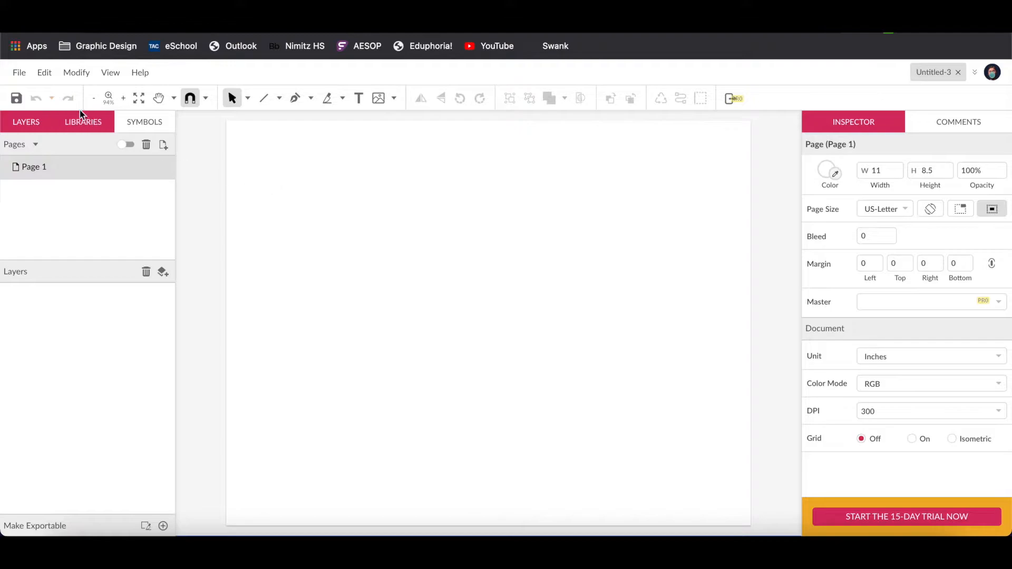
Place the female portrait image on the page and lock its layer.
click(20, 73)
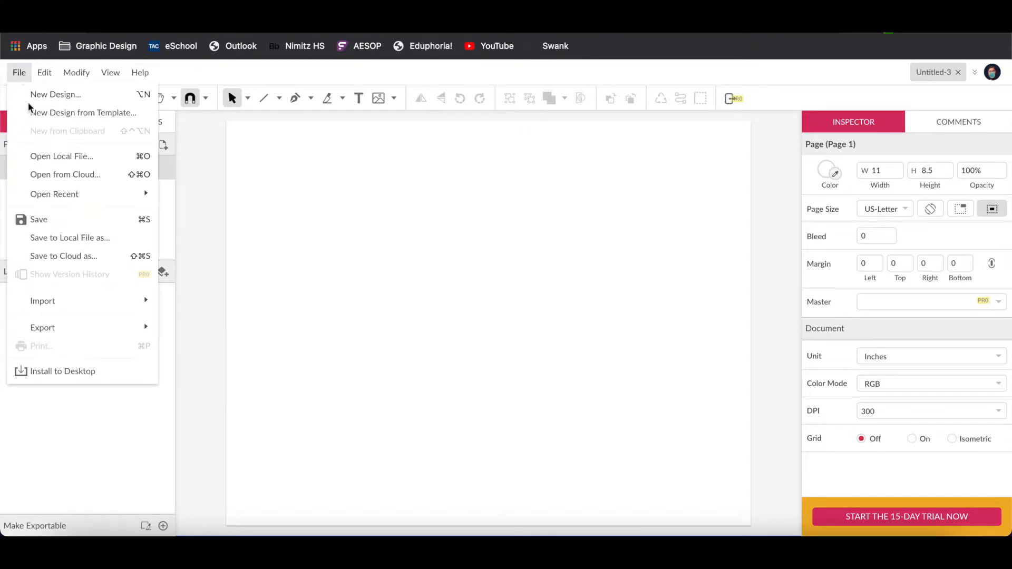
mouse_move(85, 300)
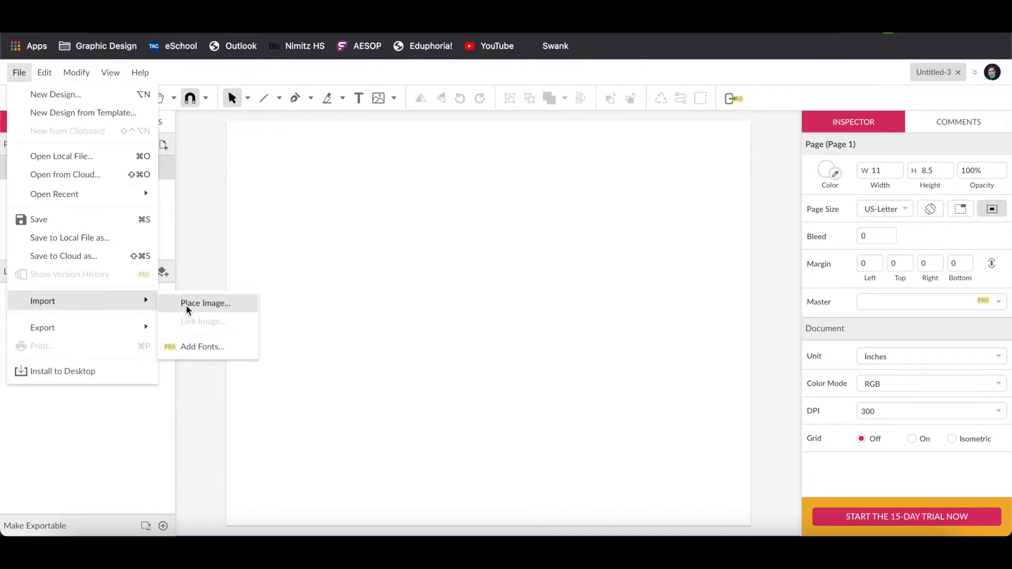
click(200, 303)
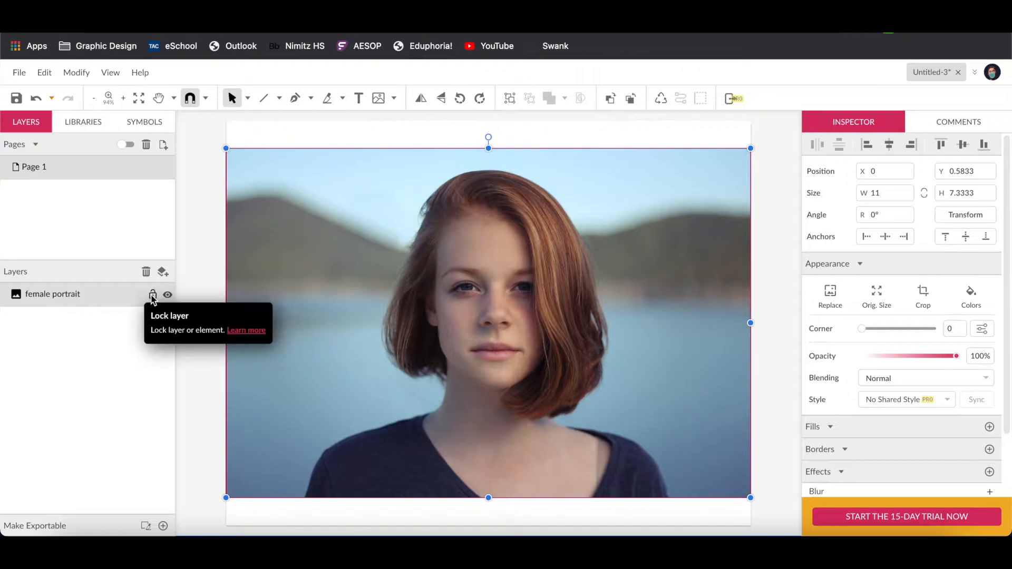
click(153, 295)
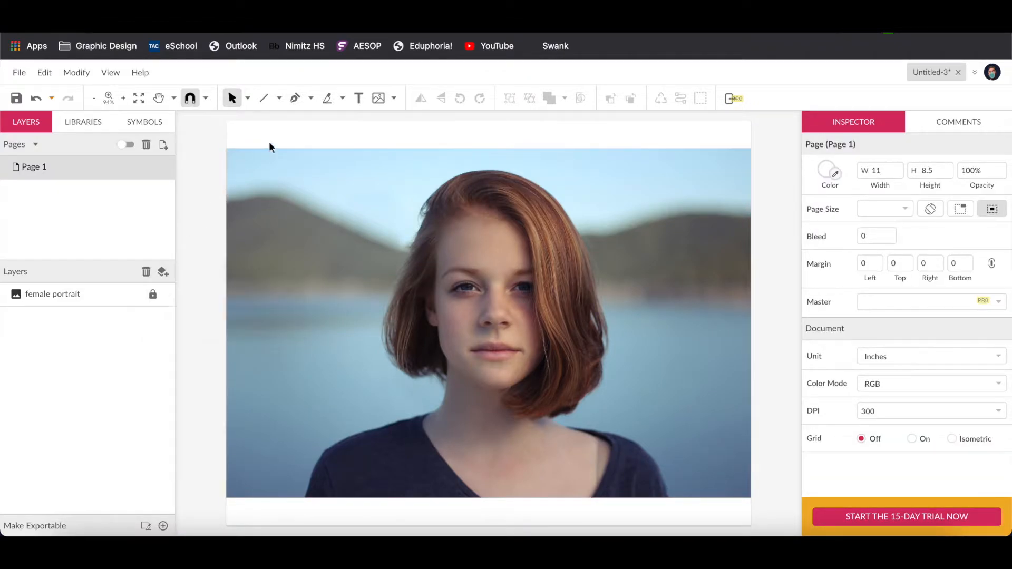
Set up the Pen tool with a hidden border and a visible fill sampled from the middle of the forehead.
click(295, 102)
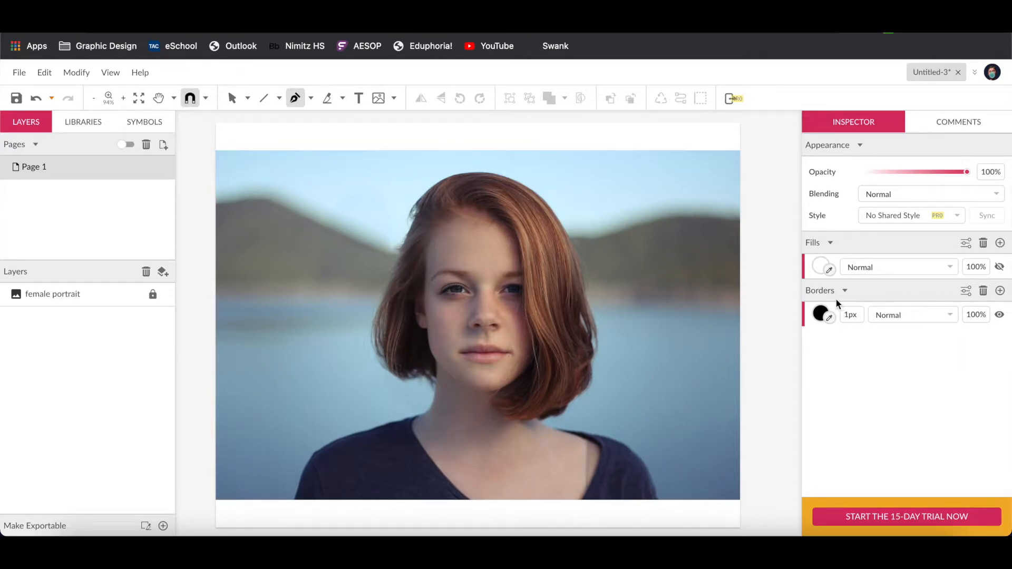
click(1000, 315)
click(830, 271)
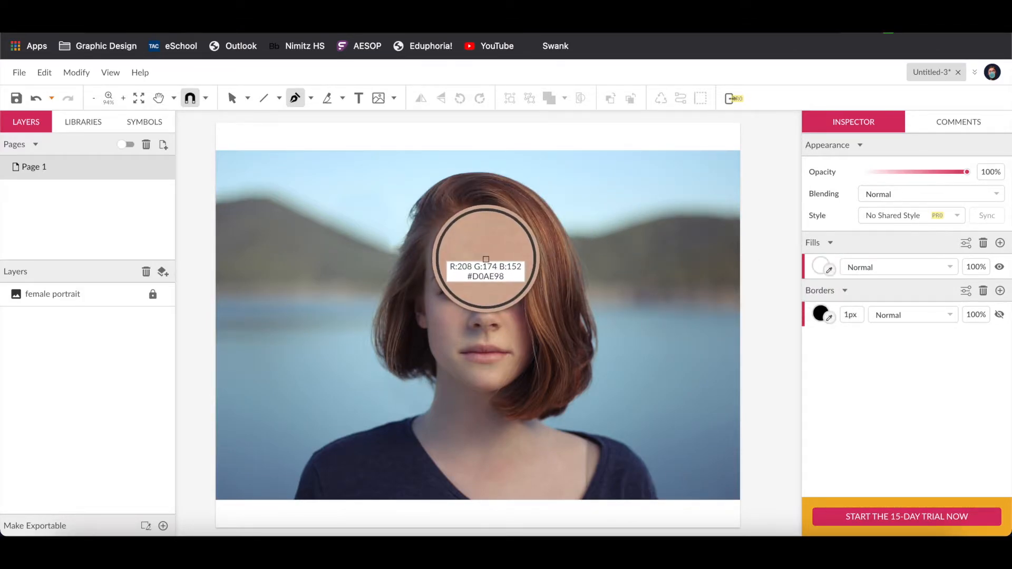
click(486, 265)
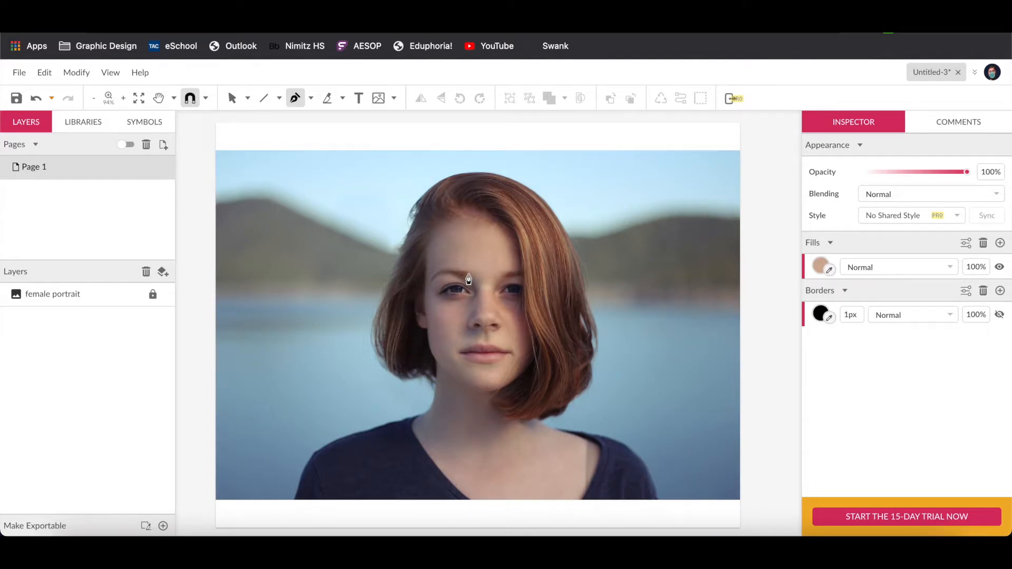
Draw a closed five-point shape about 0.75 by 1.43 in from the nose bridge and inner eyebrows up to the hairline.
click(468, 273)
click(481, 291)
click(494, 290)
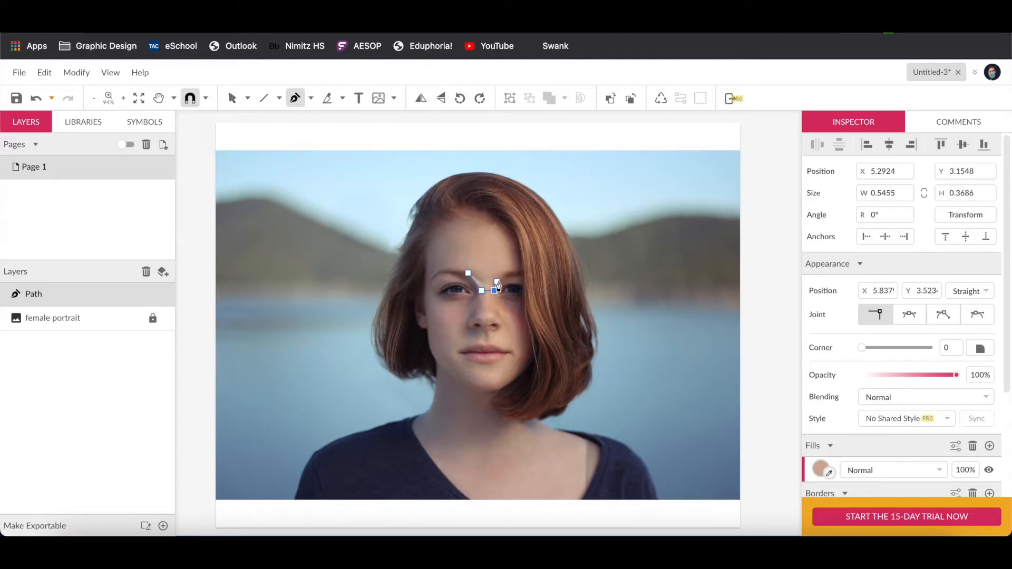
click(504, 273)
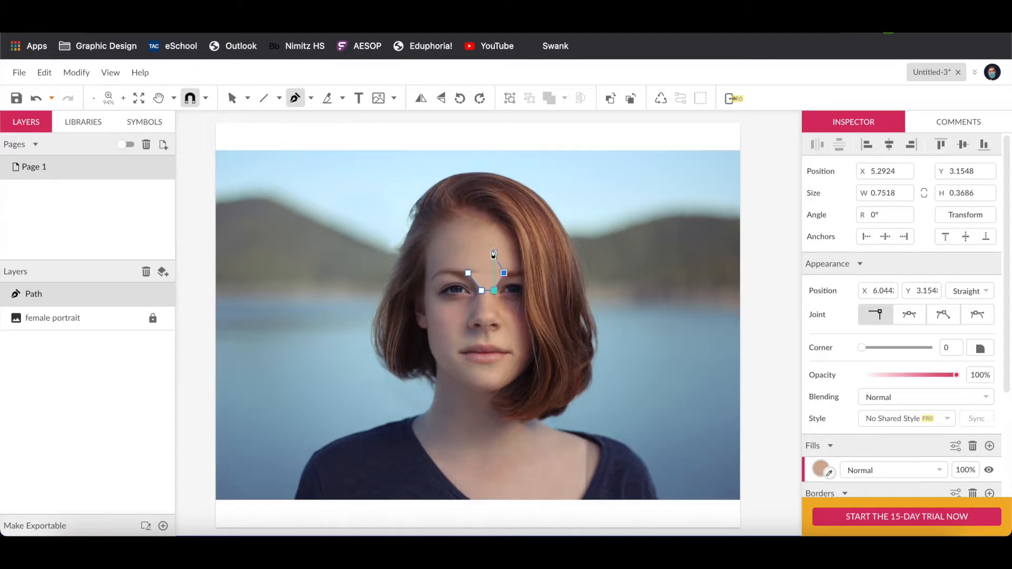
click(487, 223)
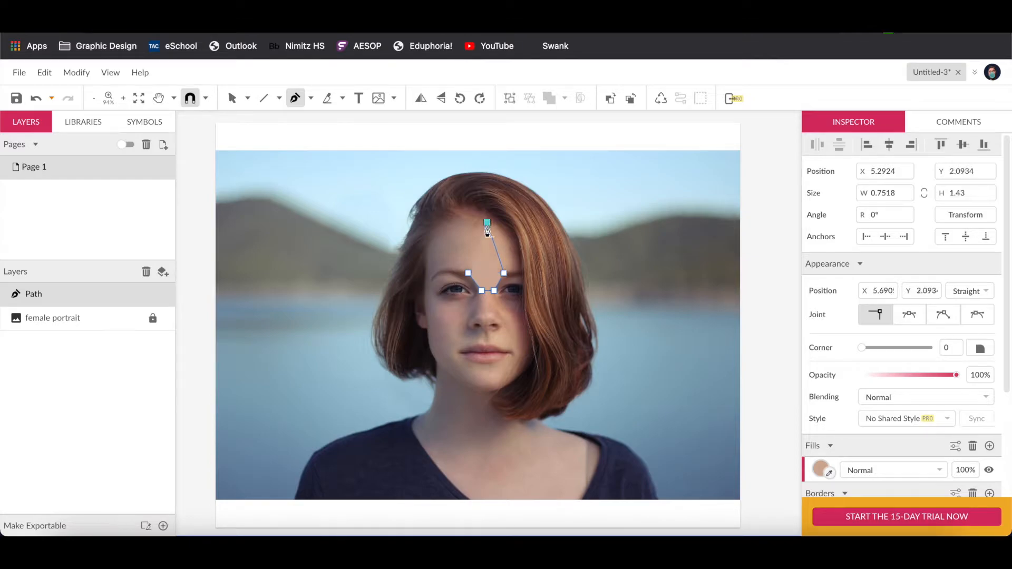
click(469, 273)
scroll(271, 125, up, 1)
click(232, 99)
click(400, 251)
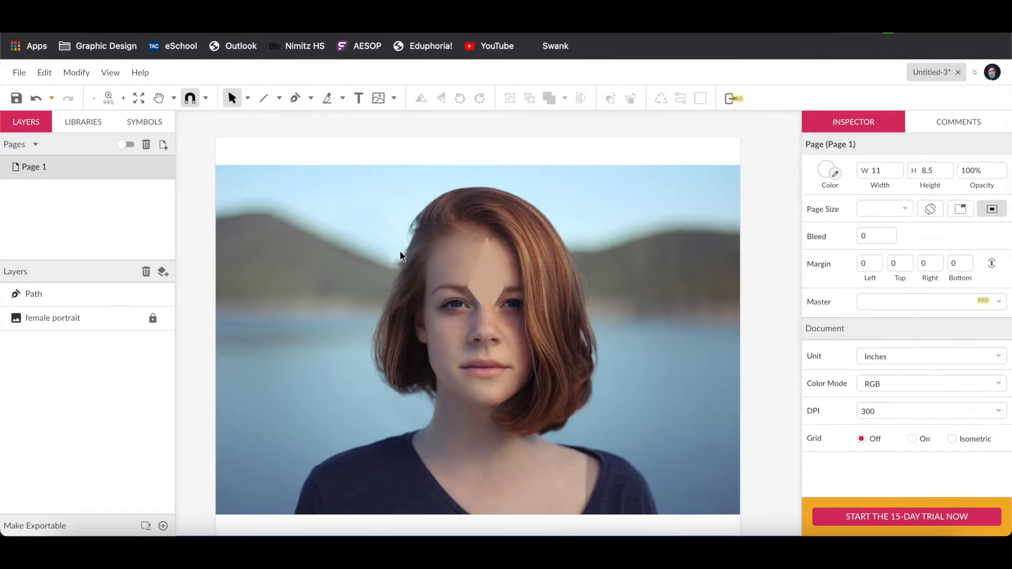
click(489, 274)
click(584, 265)
scroll(584, 265, down, 1)
scroll(584, 267, down, 2)
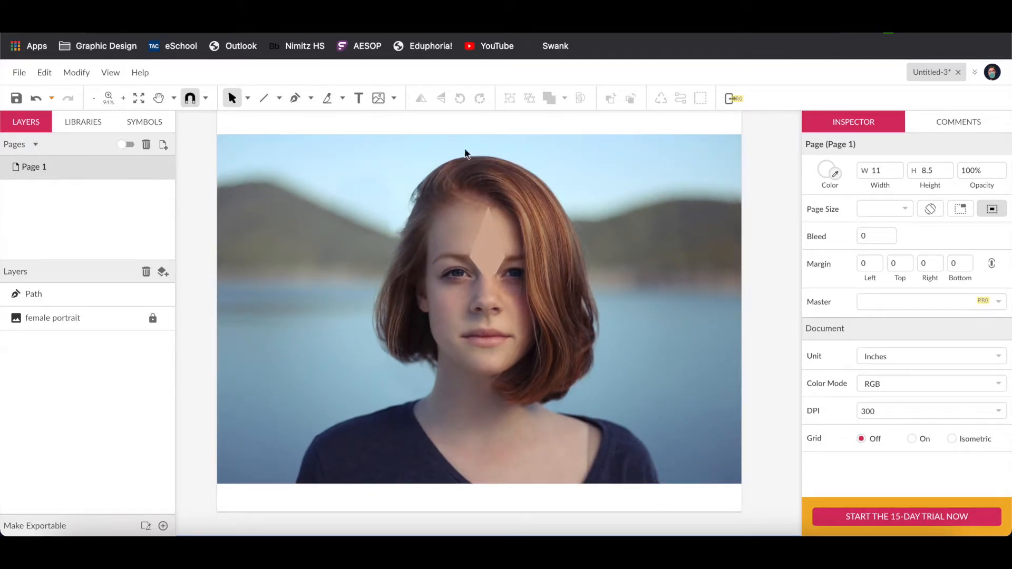
Set the Pen tool's fill to the slightly darker skin tone sampled from the forehead beside the first shape.
click(296, 101)
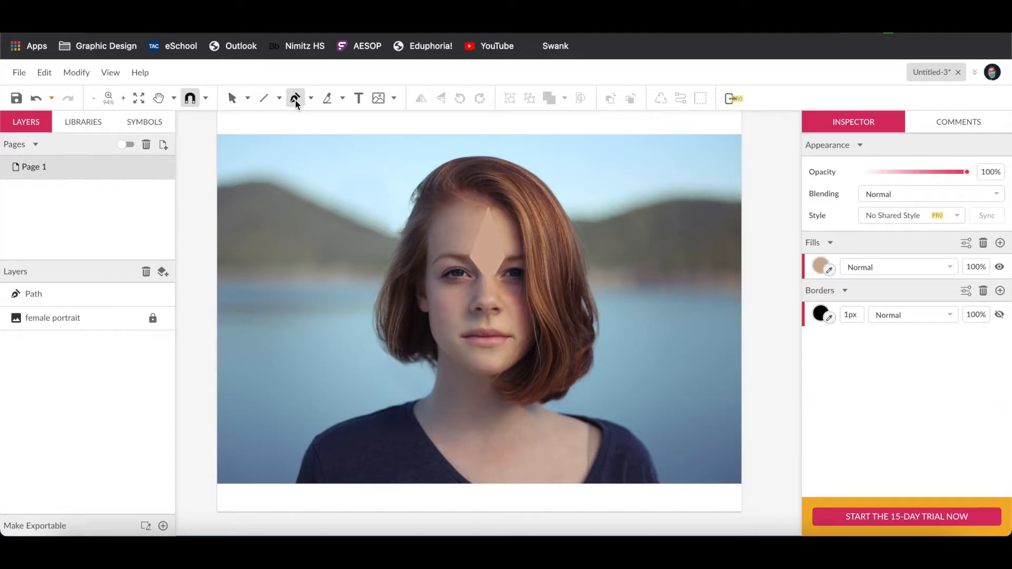
click(295, 101)
scroll(765, 183, right, 1)
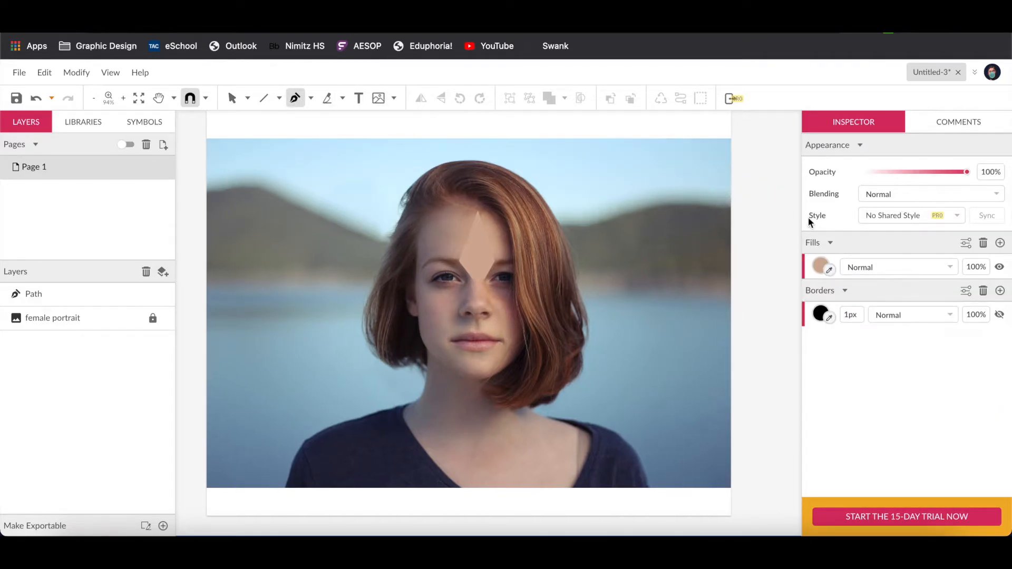
click(829, 270)
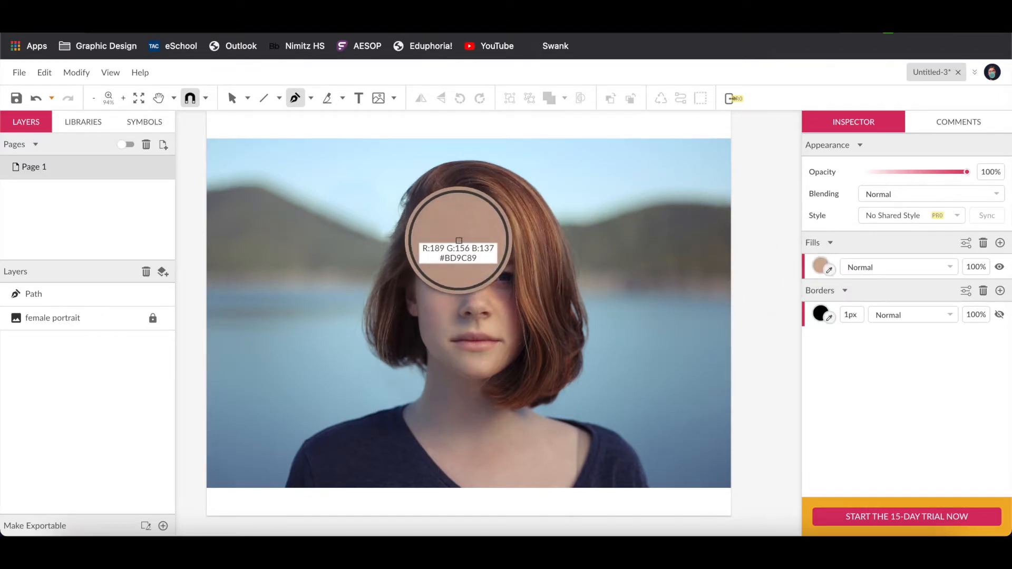
click(457, 240)
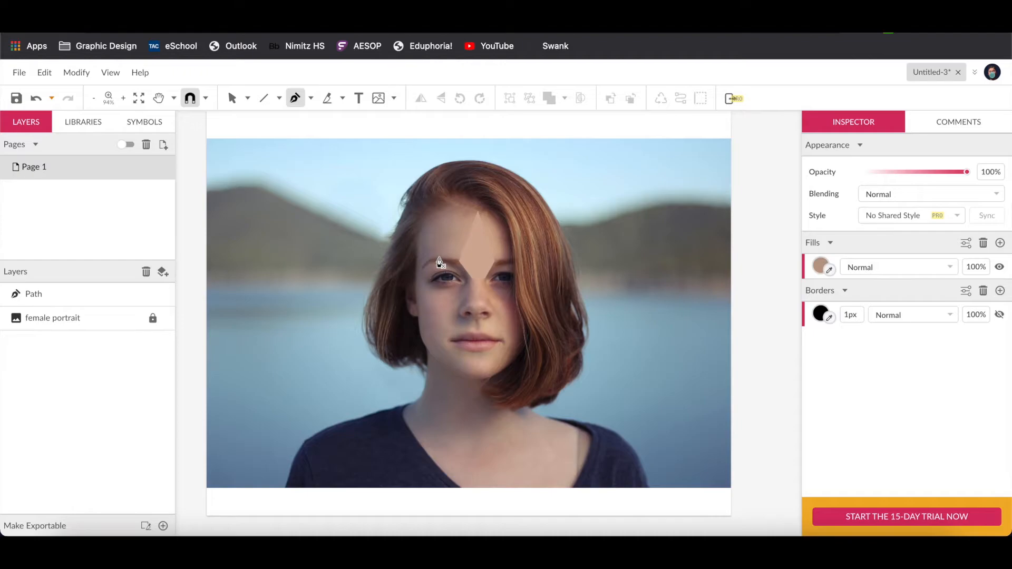
Draw a closed triangle about 0.83 by 1.06 in along the left eyebrow, meeting the first shape's top point.
click(439, 258)
click(460, 262)
click(478, 211)
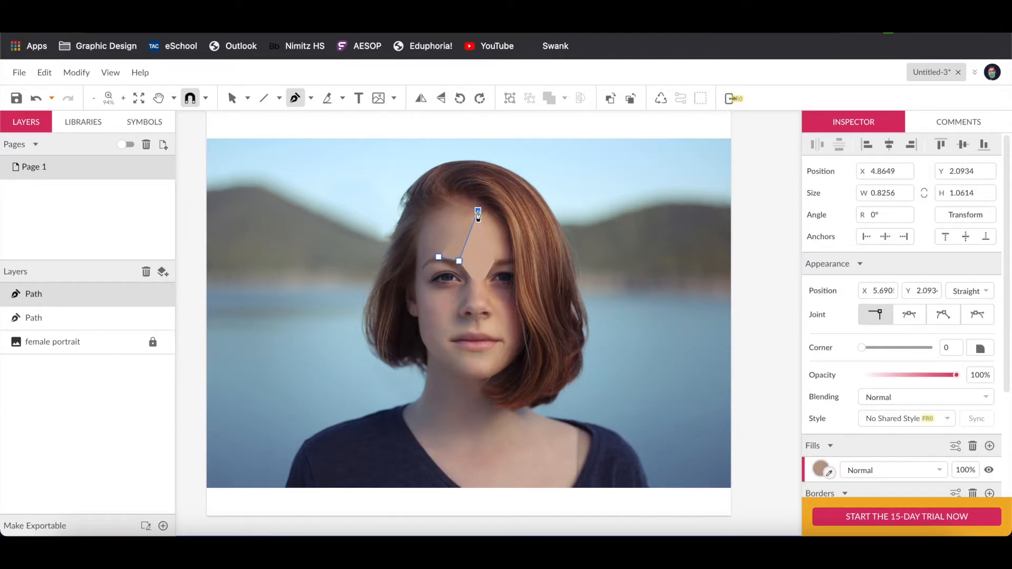
click(439, 259)
key(Escape)
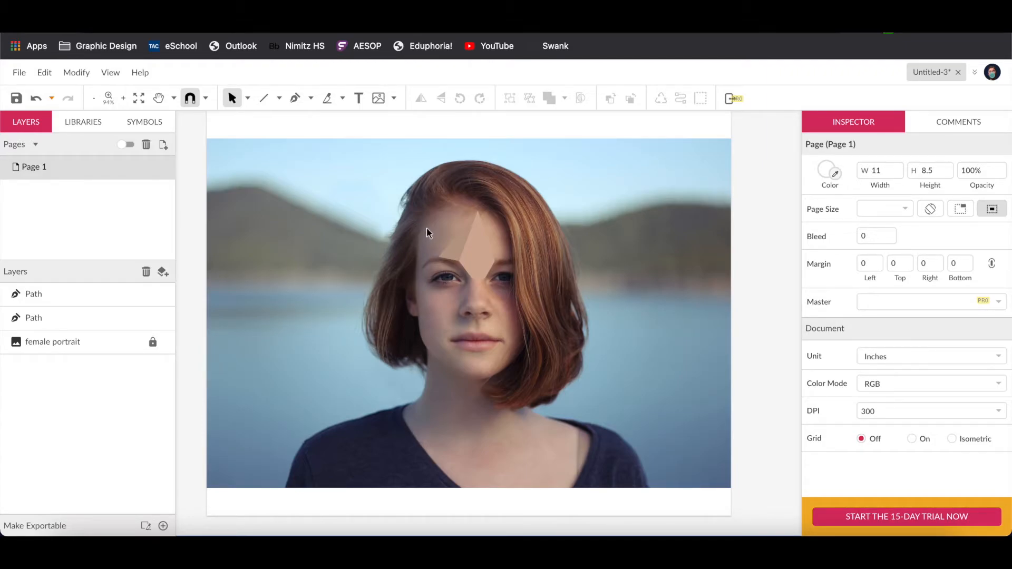
Set the Pen tool's fill to the shadowed skin tone sampled from the left side of the forehead.
click(296, 98)
scroll(694, 244, up, 1)
scroll(693, 244, right, 1)
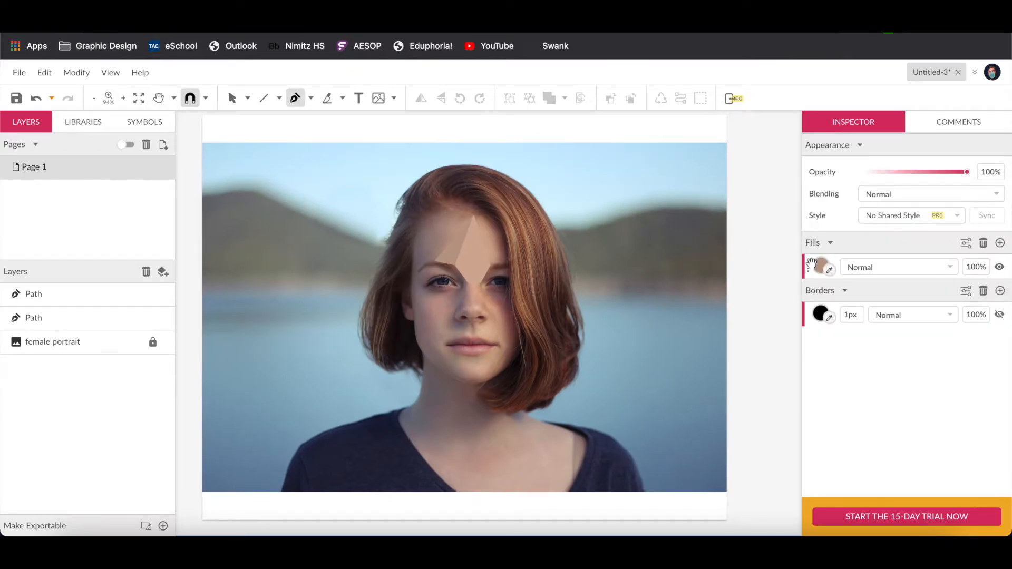
click(829, 271)
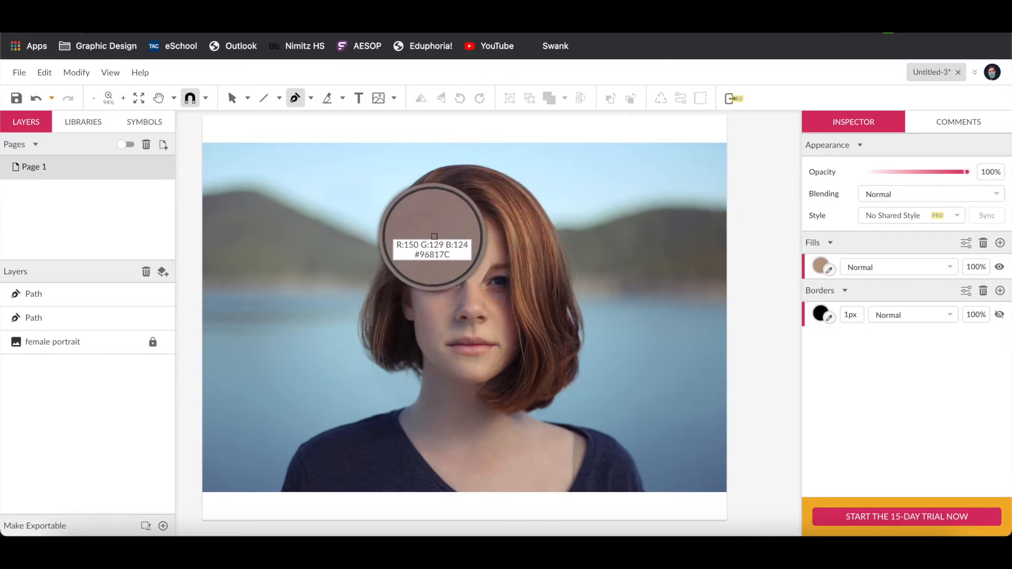
click(439, 234)
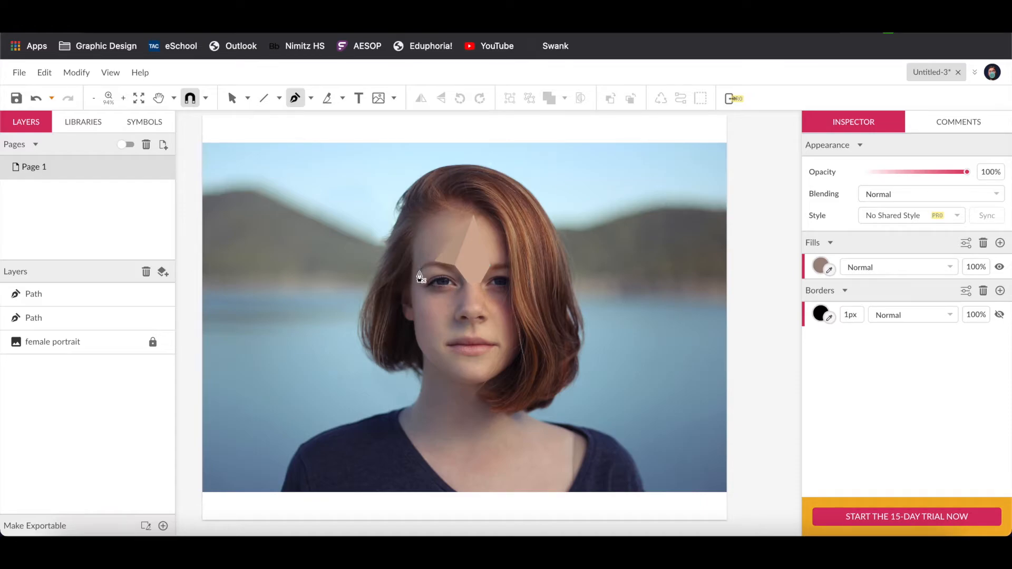
Draw a closed four-point shape about 1.21 by 1.18 in over the left forehead, sharing the triangle's outer edge.
click(419, 271)
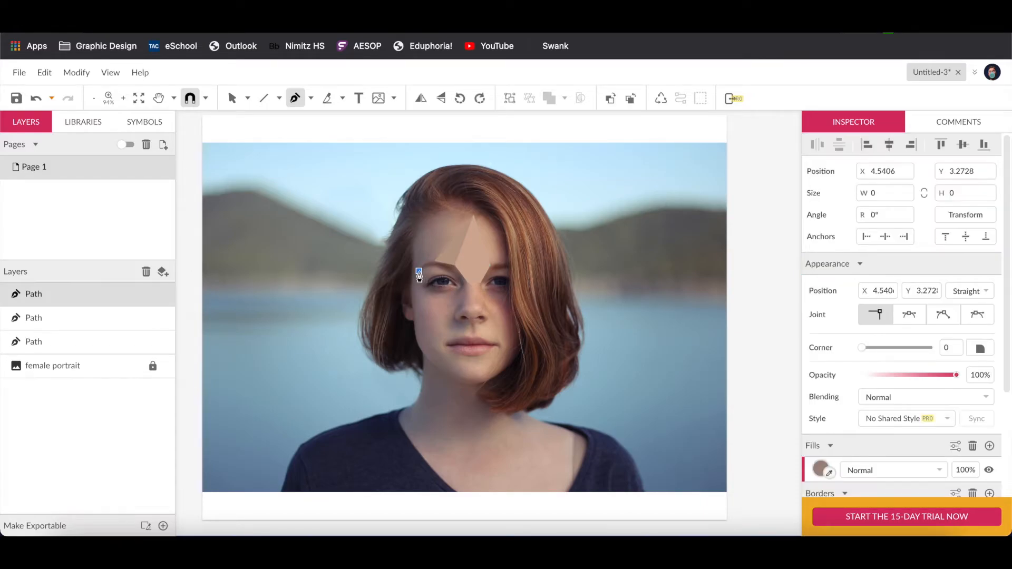
click(434, 262)
click(474, 216)
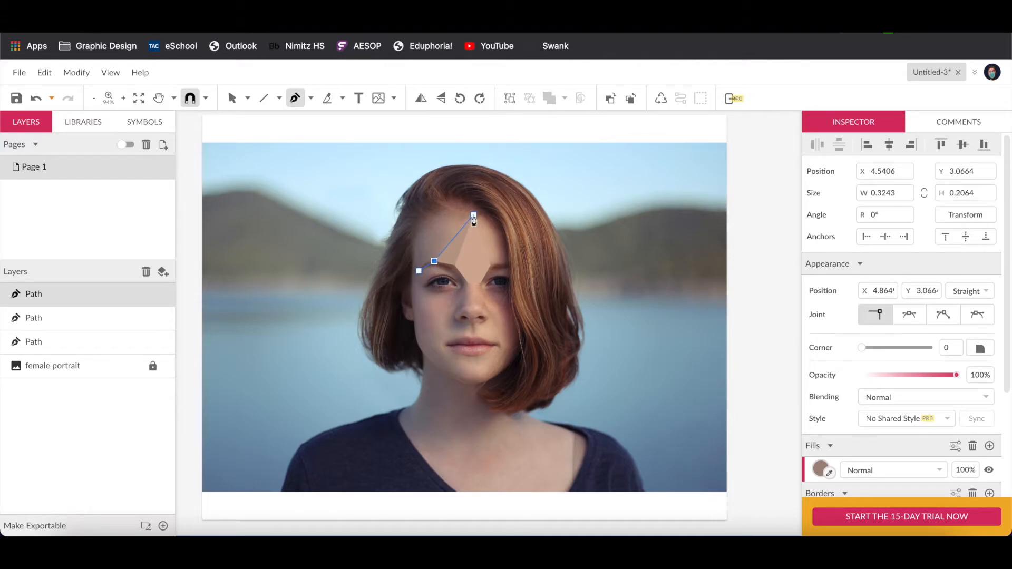
click(437, 220)
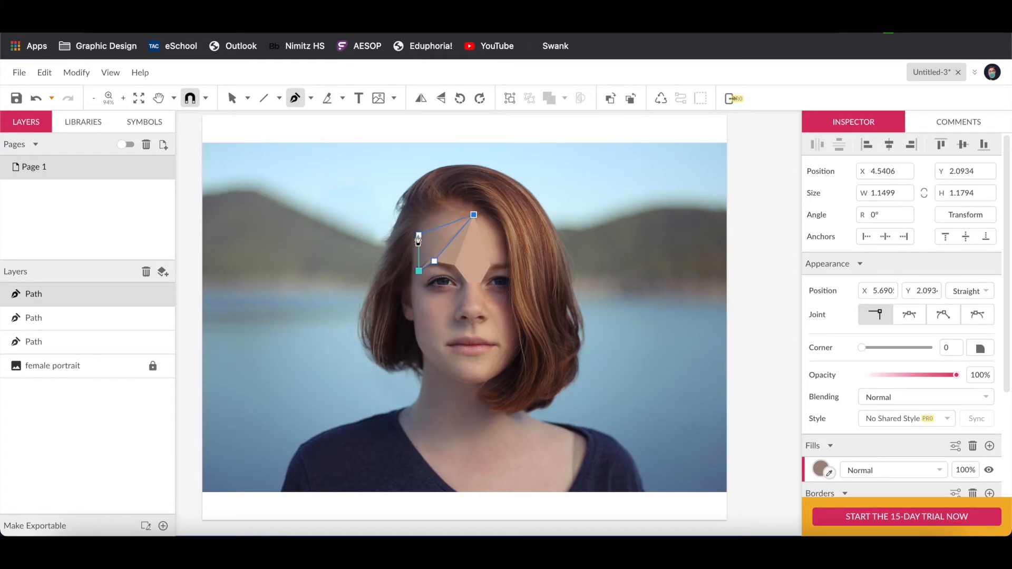
click(417, 235)
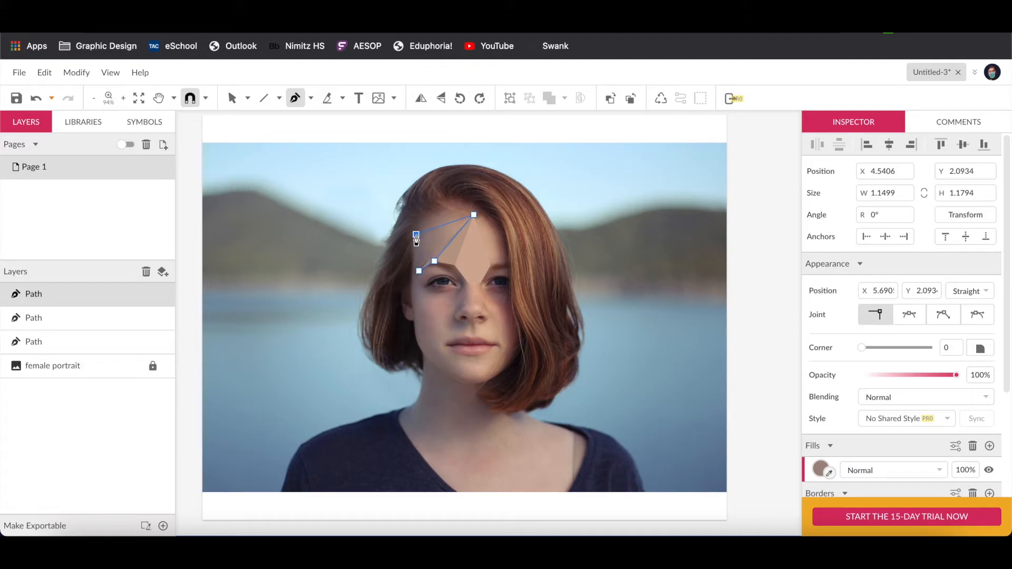
click(419, 273)
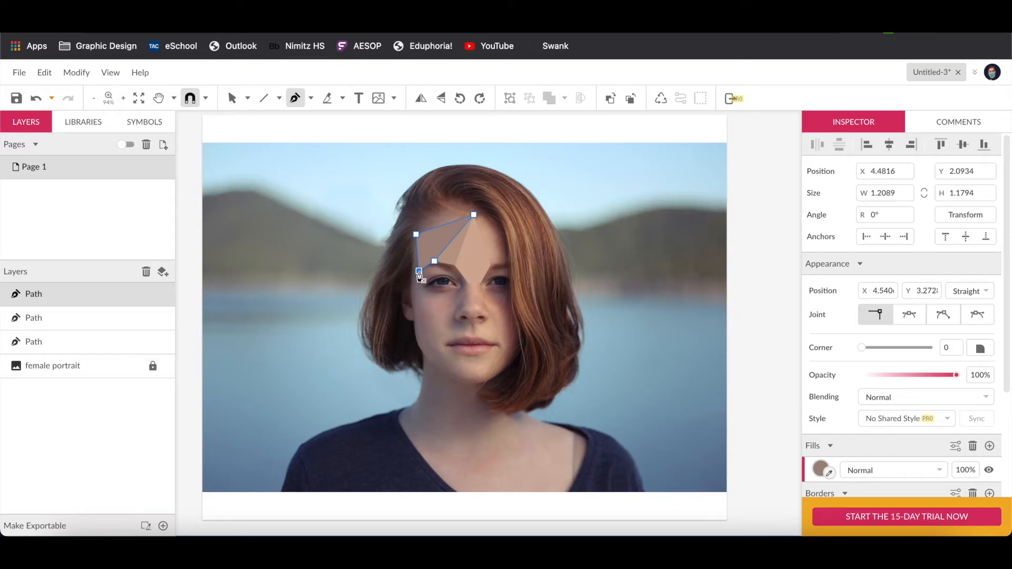
key(Escape)
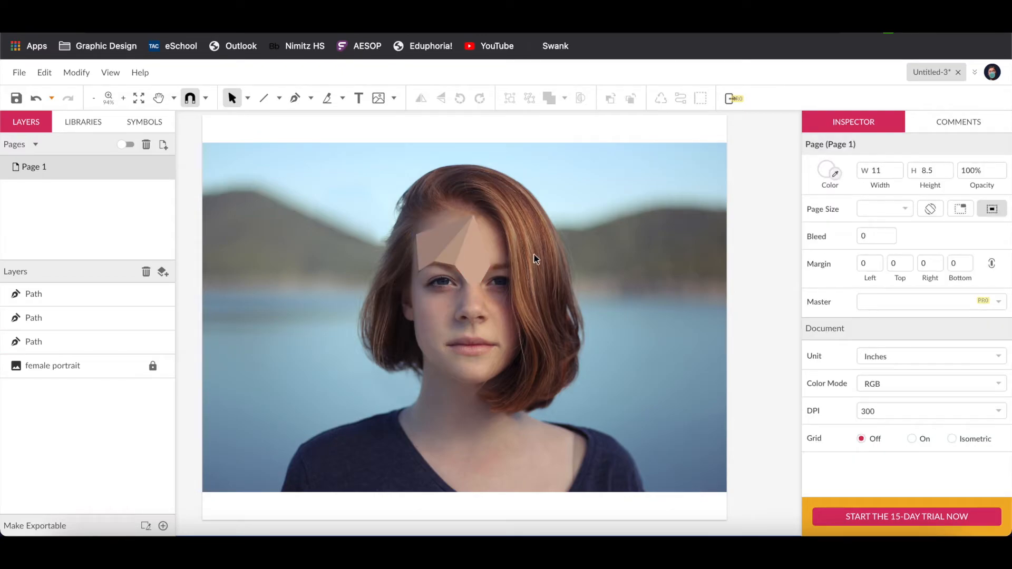
Move the upper outer corner of the left forehead shape to the hairline at about X 4.89, Y 2.14 in using Subselect.
scroll(523, 242, up, 2)
scroll(524, 243, up, 5)
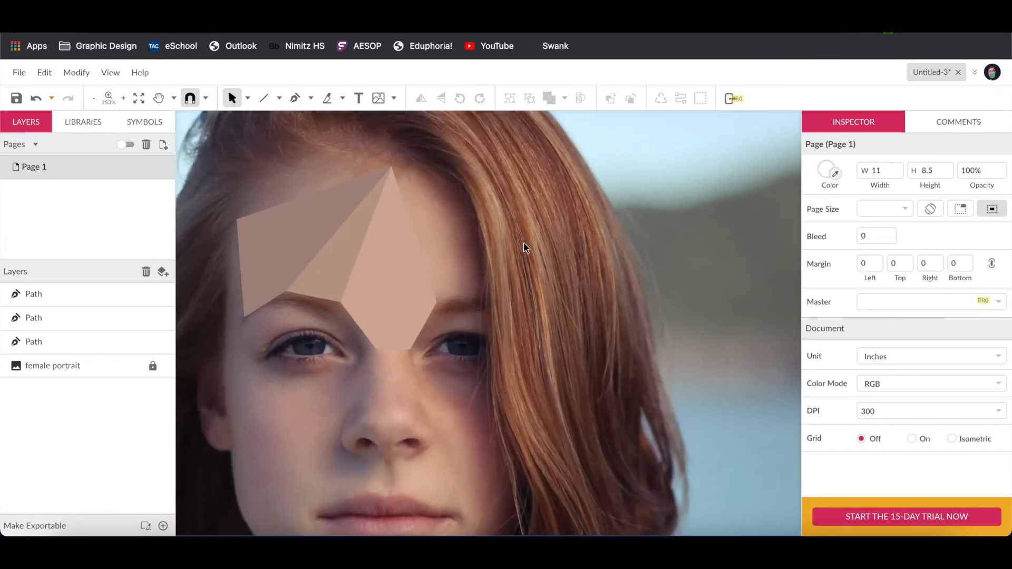
scroll(524, 243, left, 2)
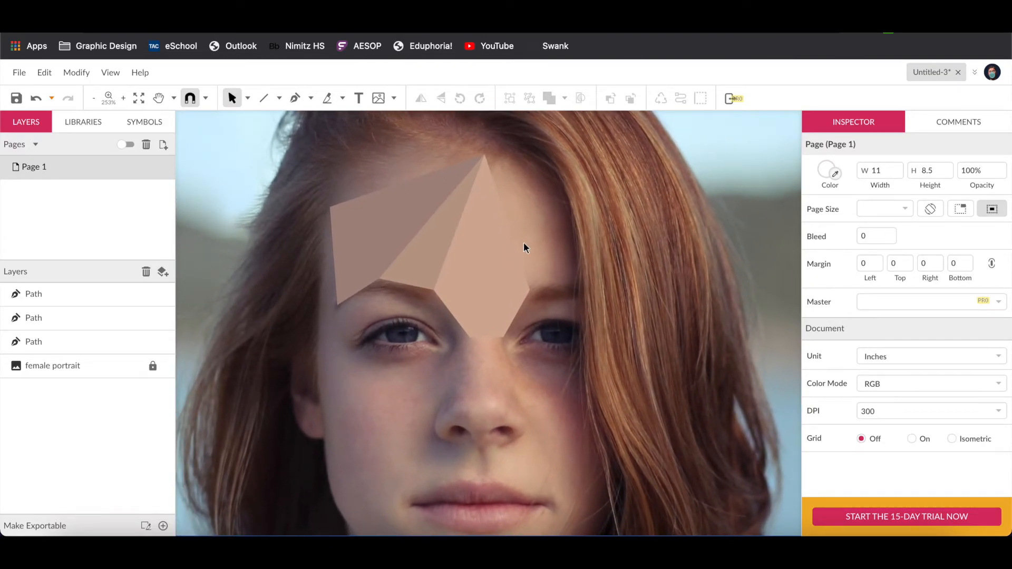
click(382, 220)
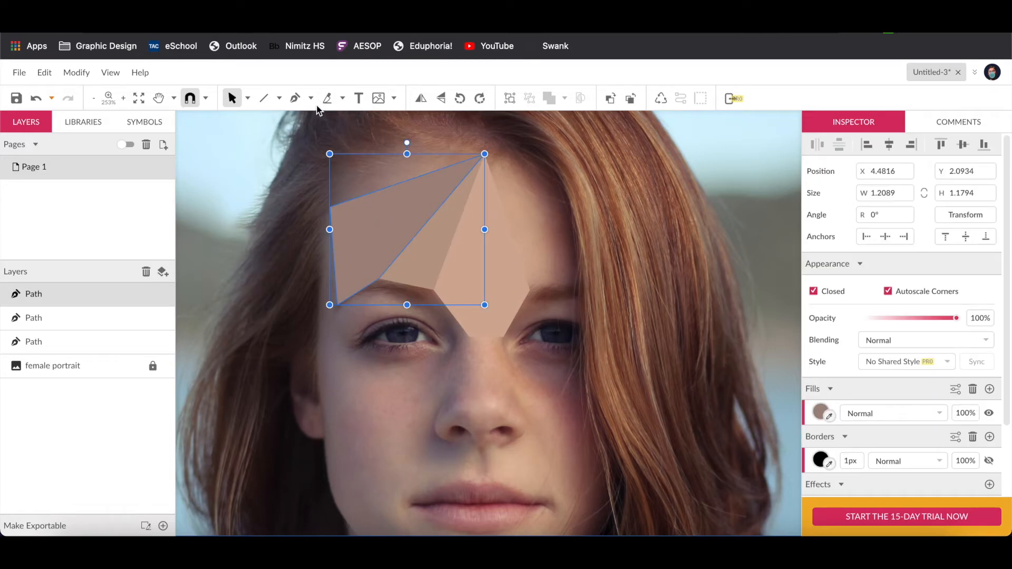
click(247, 98)
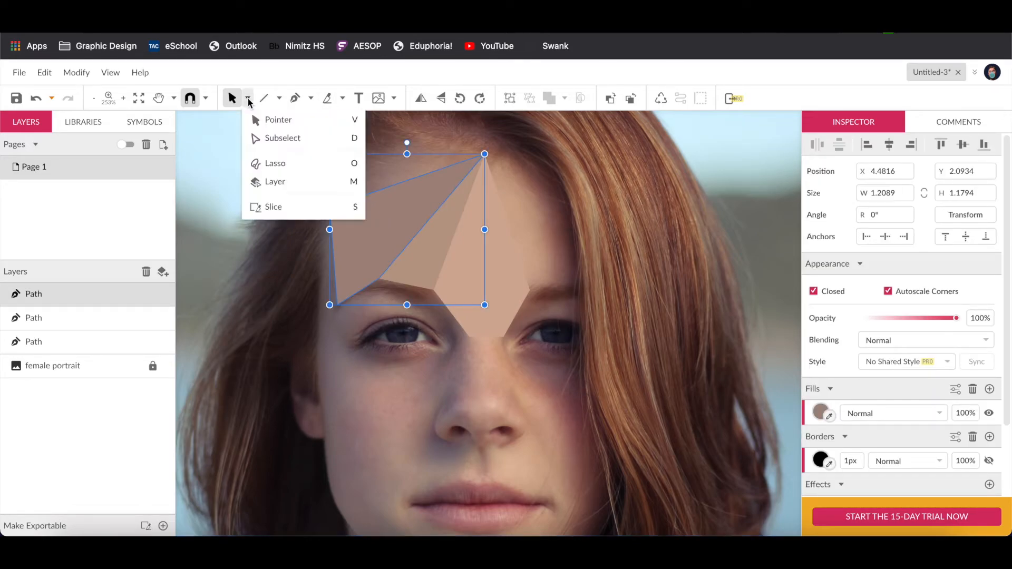
click(267, 139)
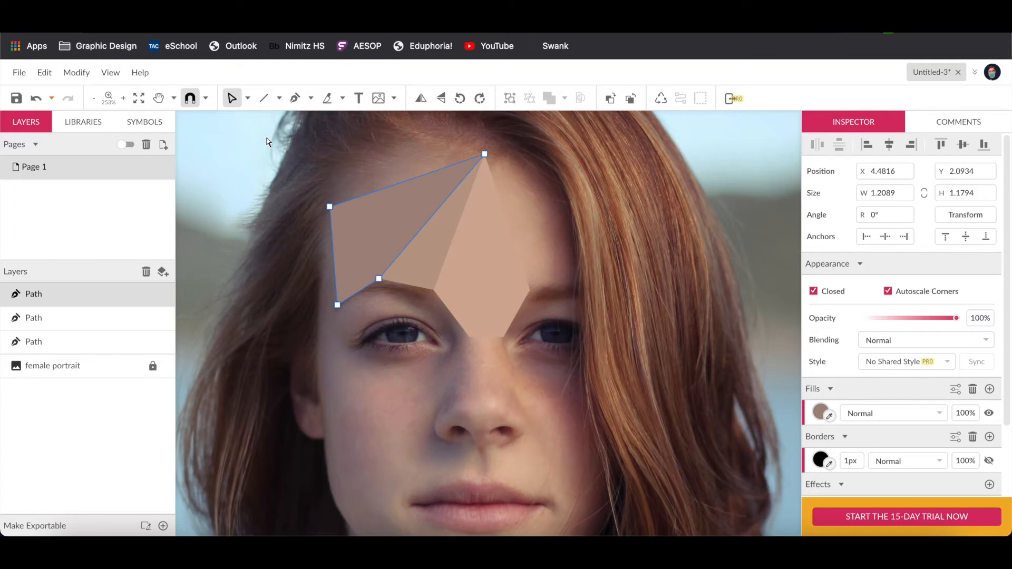
click(330, 208)
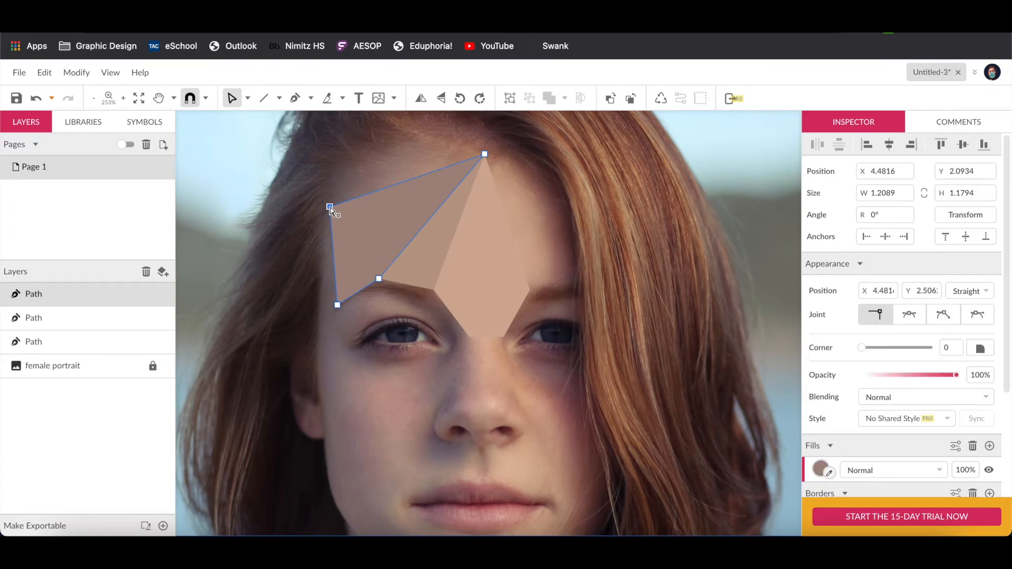
drag(331, 209, 370, 215)
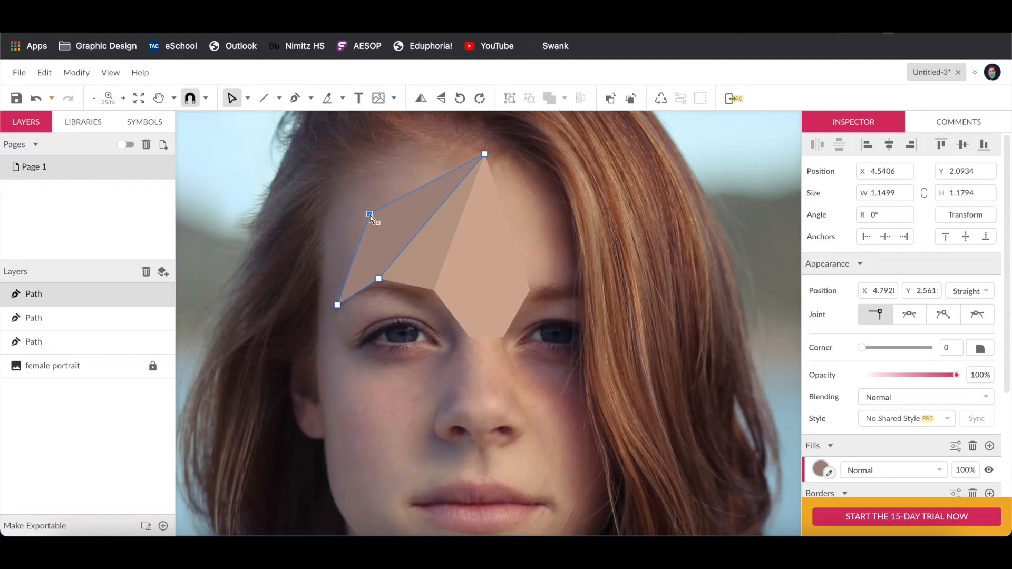
drag(370, 214, 383, 163)
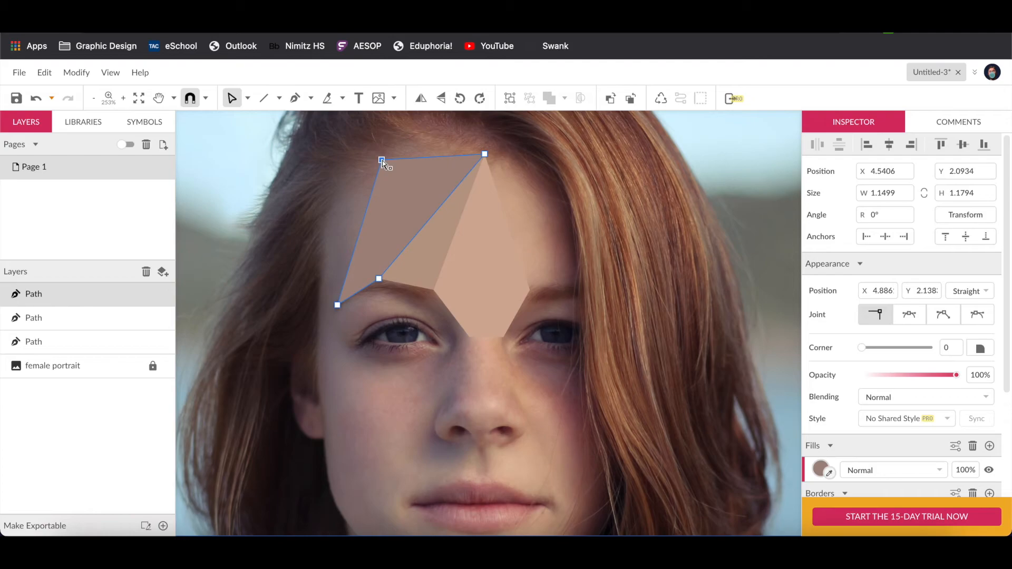
click(254, 129)
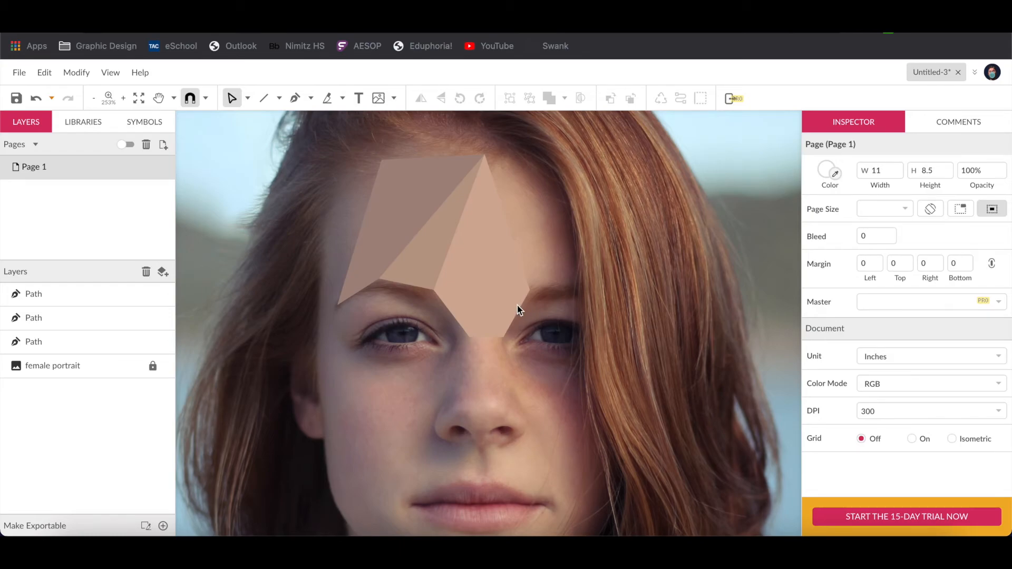
Widen the central forehead shape's lower edge by moving its left corner outward, and adjust its lower right corner at the nose bridge.
click(486, 291)
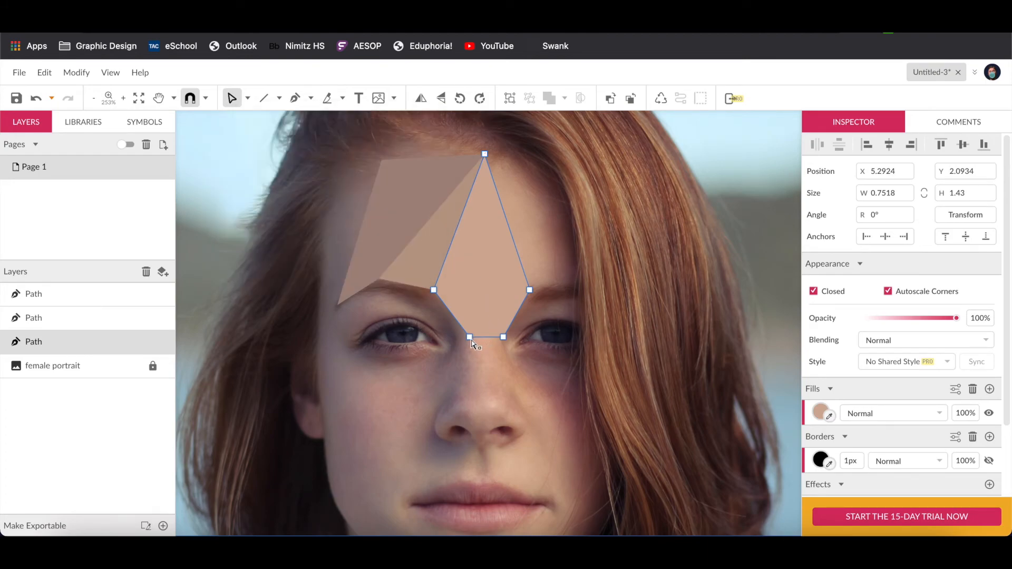
drag(470, 337, 501, 341)
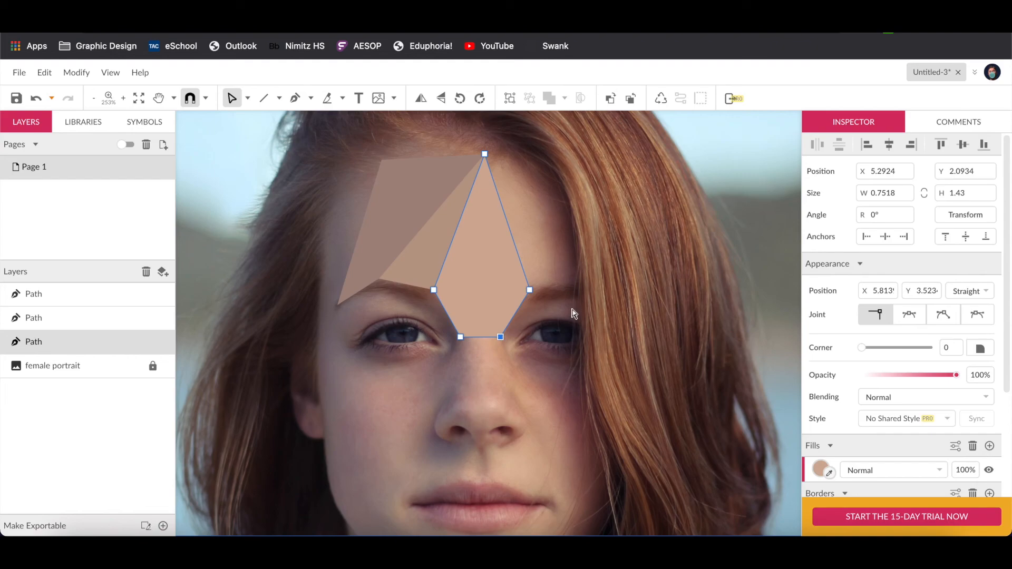
click(534, 341)
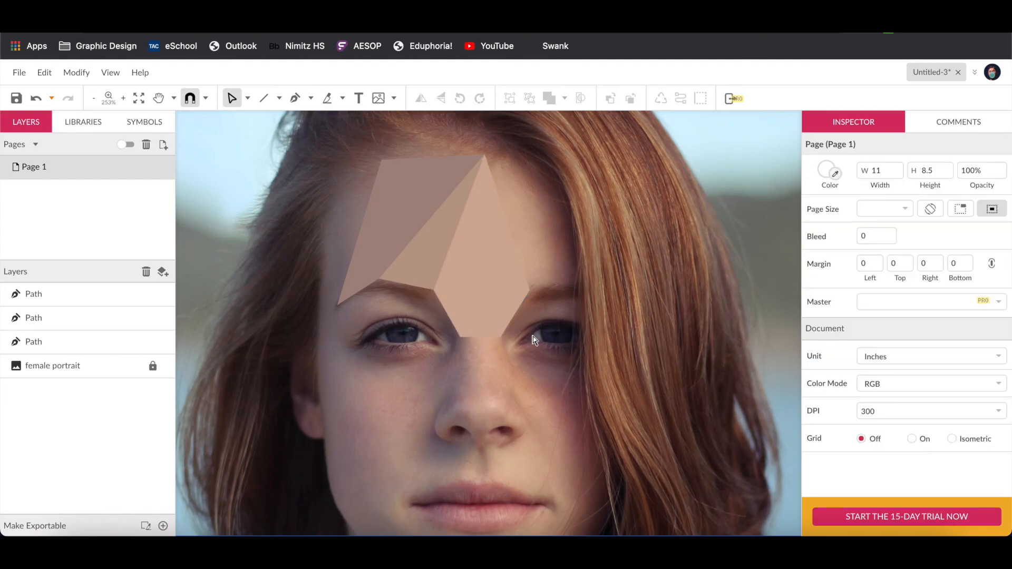
click(504, 339)
click(502, 337)
drag(503, 343, 505, 338)
click(558, 272)
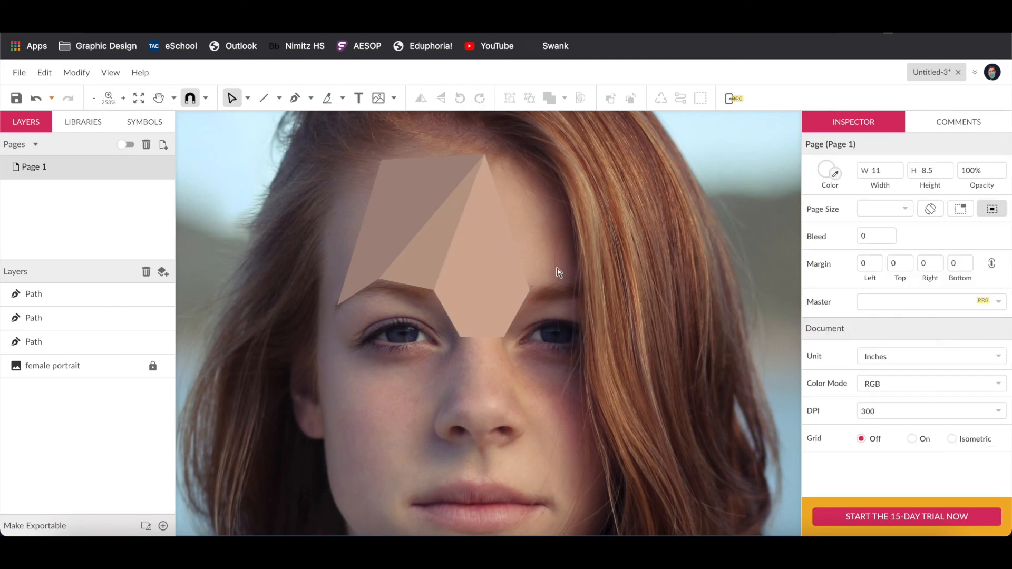